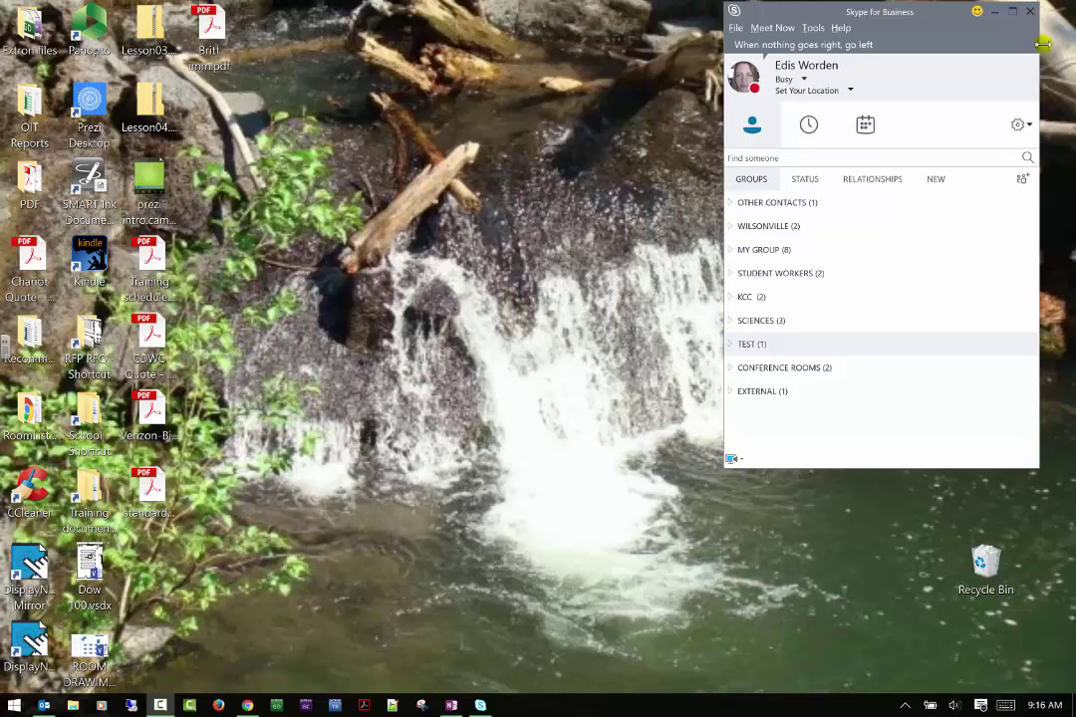
# Check the contacts in the Student Workers group, collapse it, and browse the contacts in My Group
pyautogui.click(956, 273)
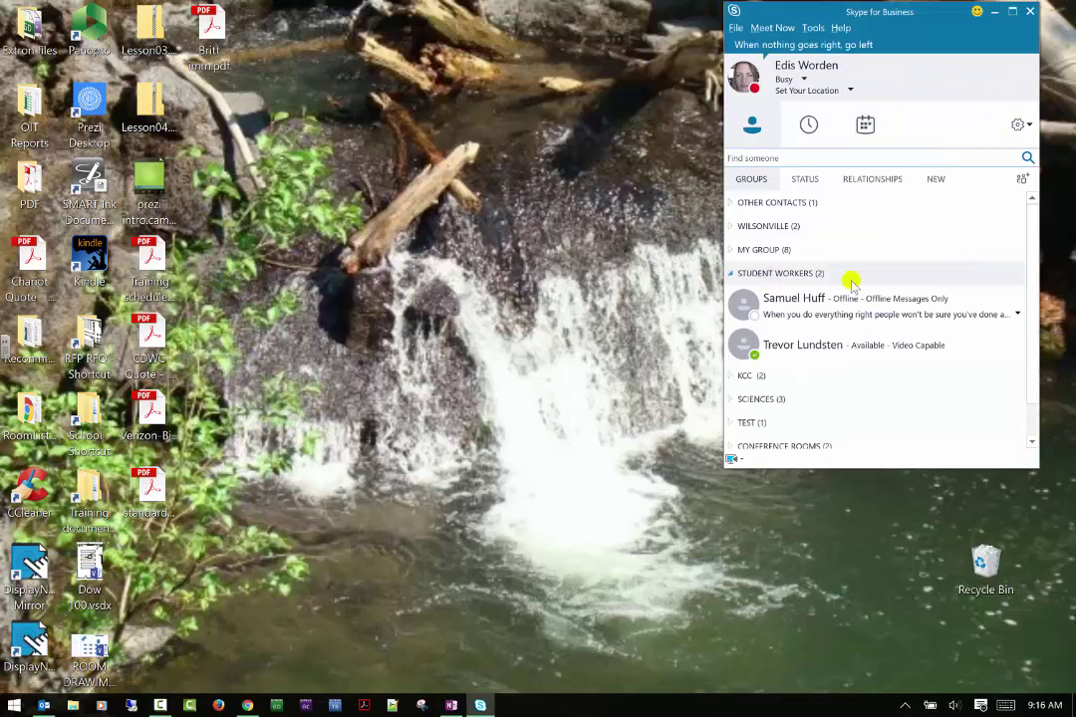
pyautogui.click(731, 275)
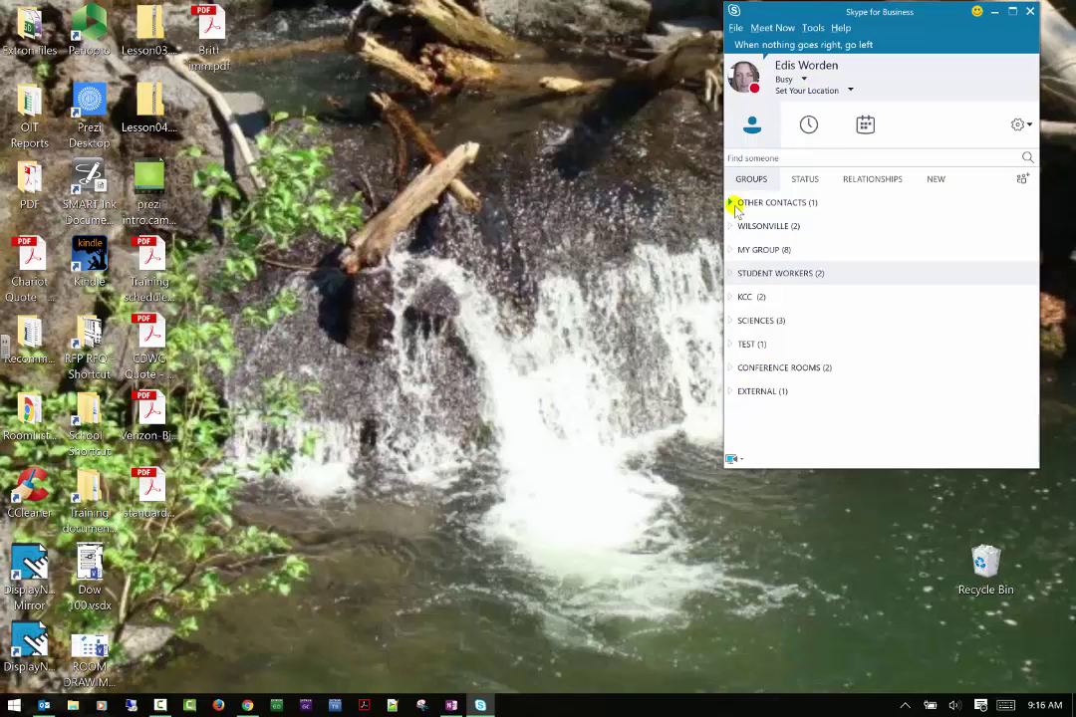
pyautogui.click(742, 251)
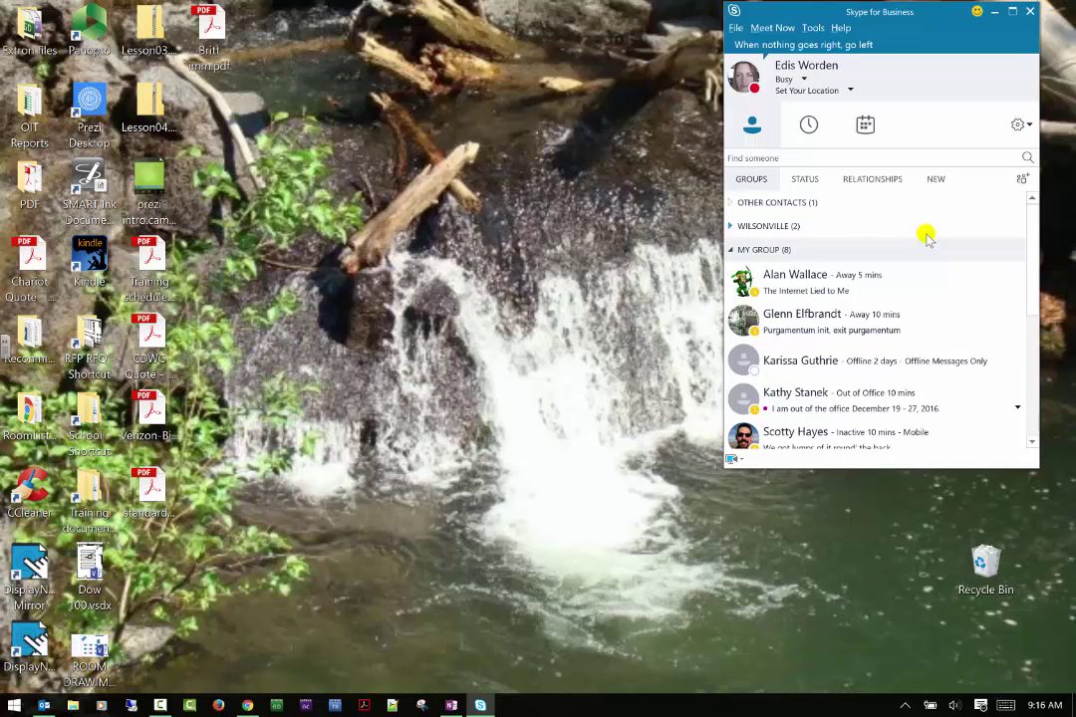
pyautogui.scroll(-3, 917, 241)
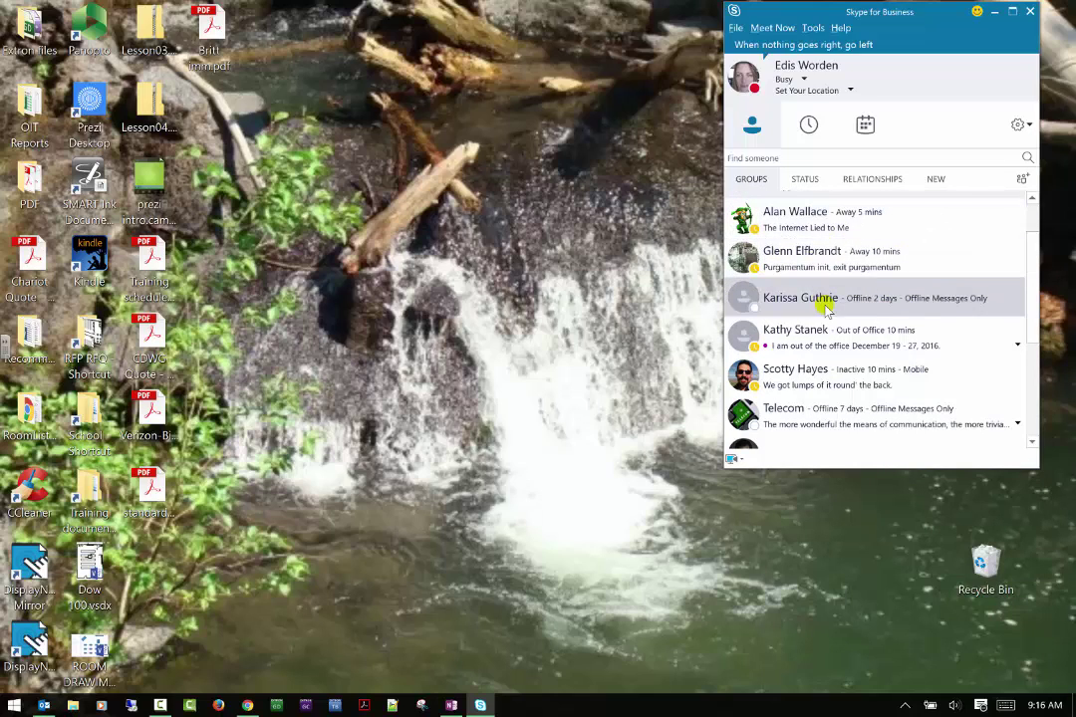
pyautogui.moveTo(744, 302)
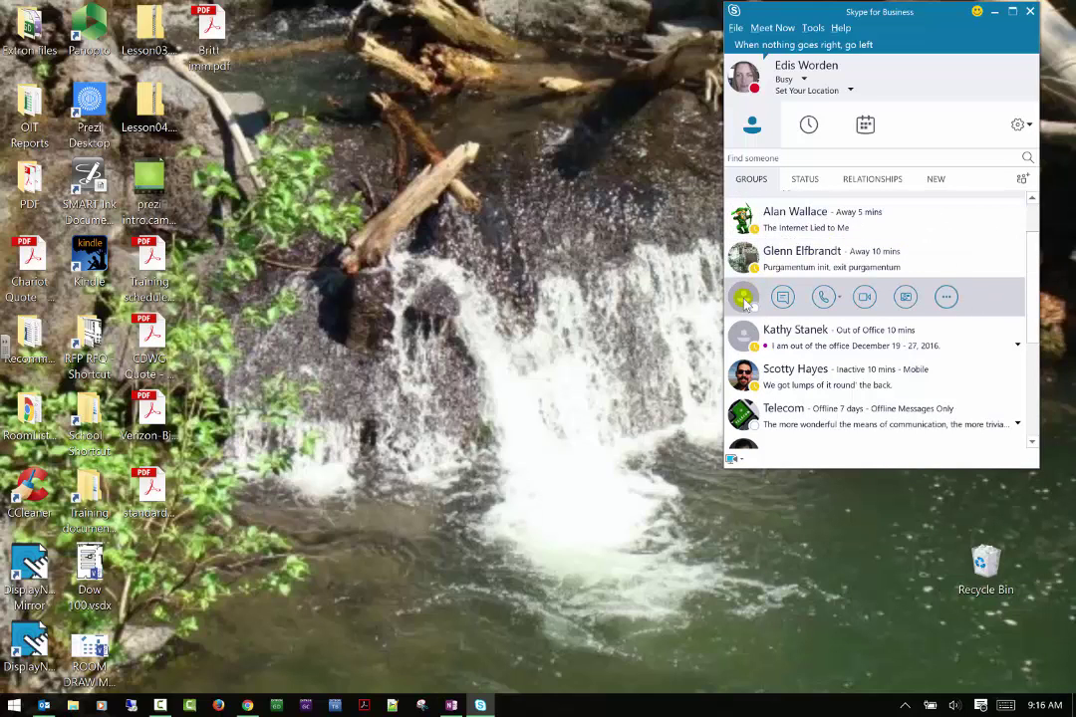
# Widen the contacts window and view the contact card of the third contact in My Group, pinning it before closing it
pyautogui.moveTo(724, 157); pyautogui.dragTo(378, 157)
pyautogui.moveTo(397, 289)
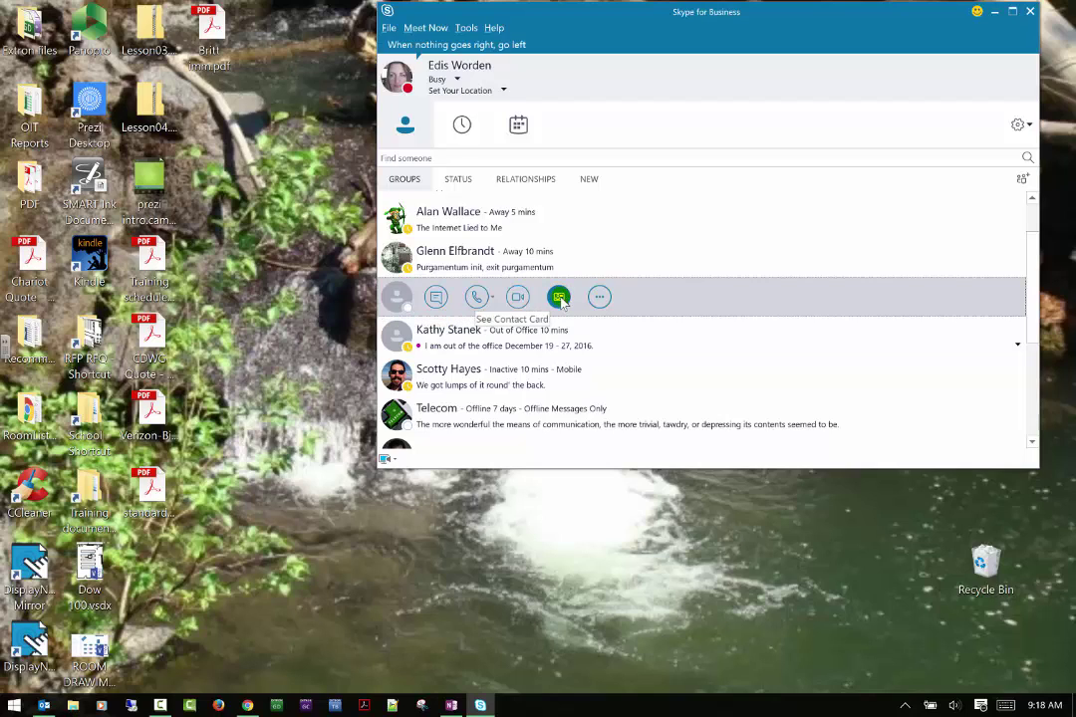
pyautogui.click(559, 297)
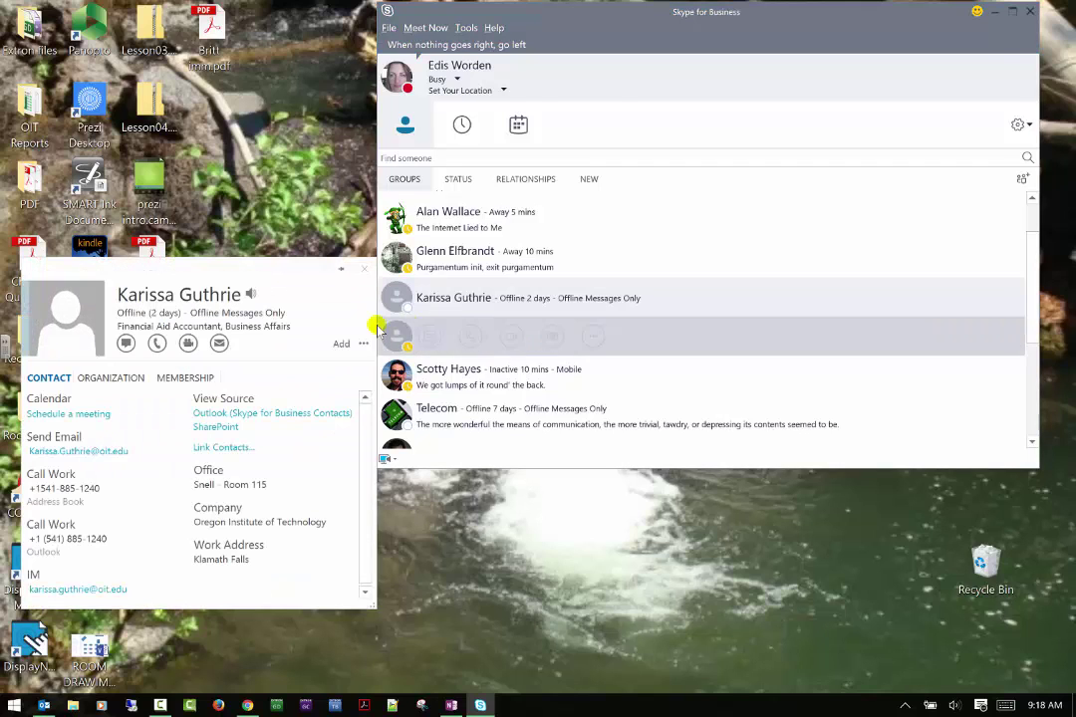
pyautogui.click(343, 269)
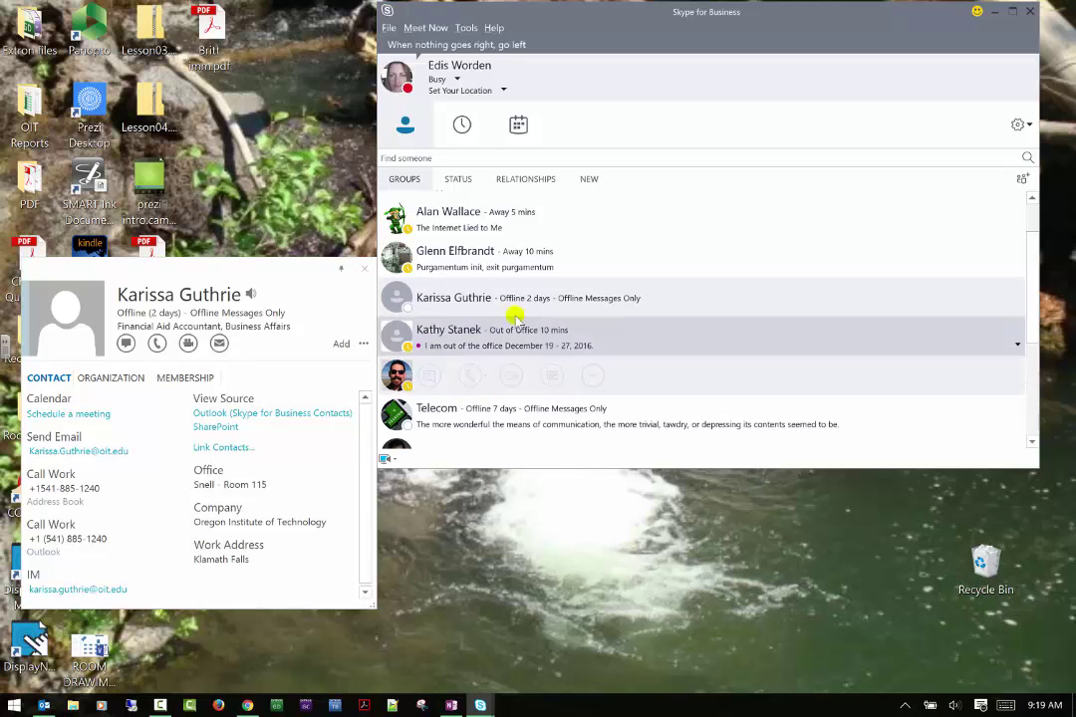
pyautogui.click(364, 273)
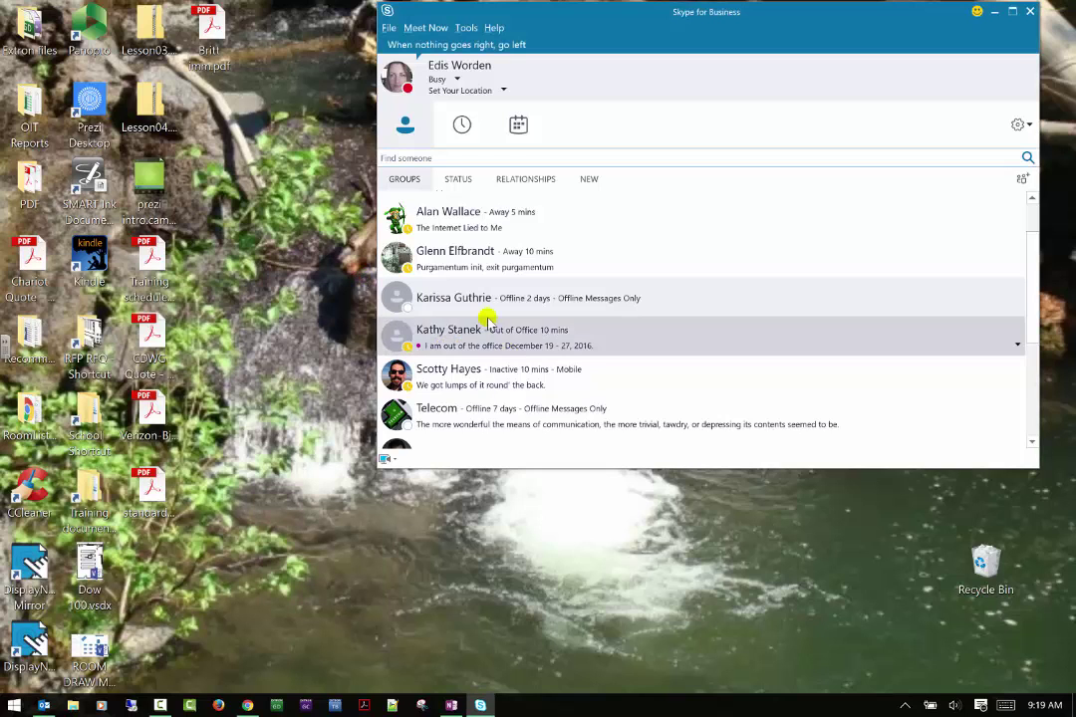
# Copy the third contact in My Group to the Test group and show the Test group's members
pyautogui.moveTo(403, 308)
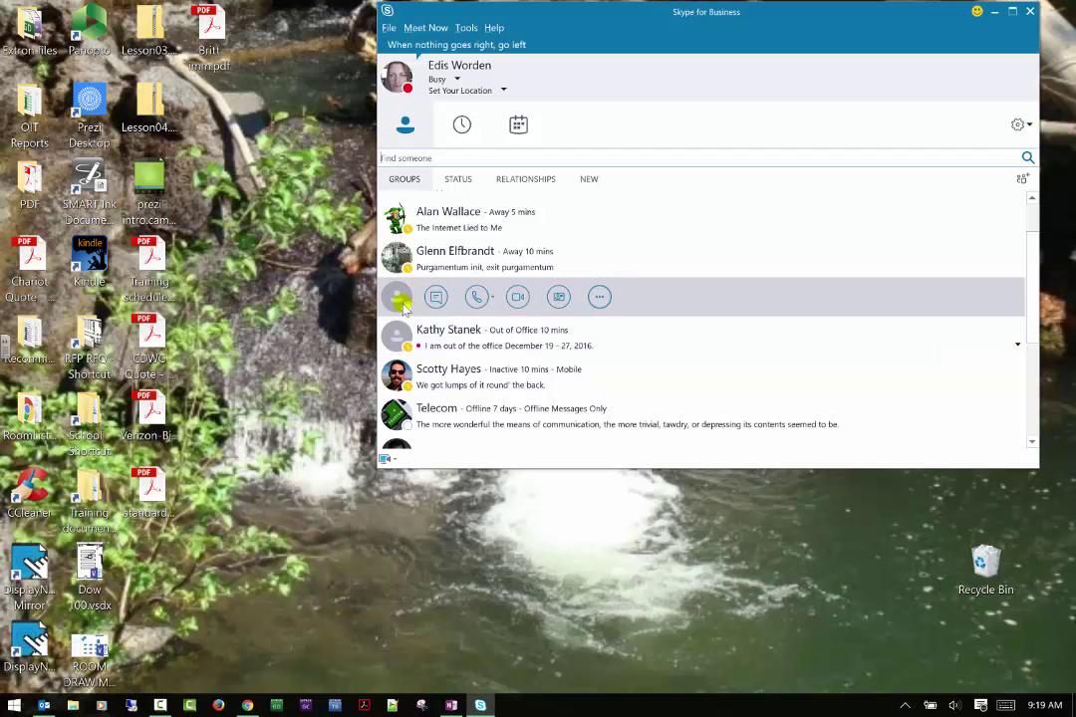
pyautogui.click(599, 299)
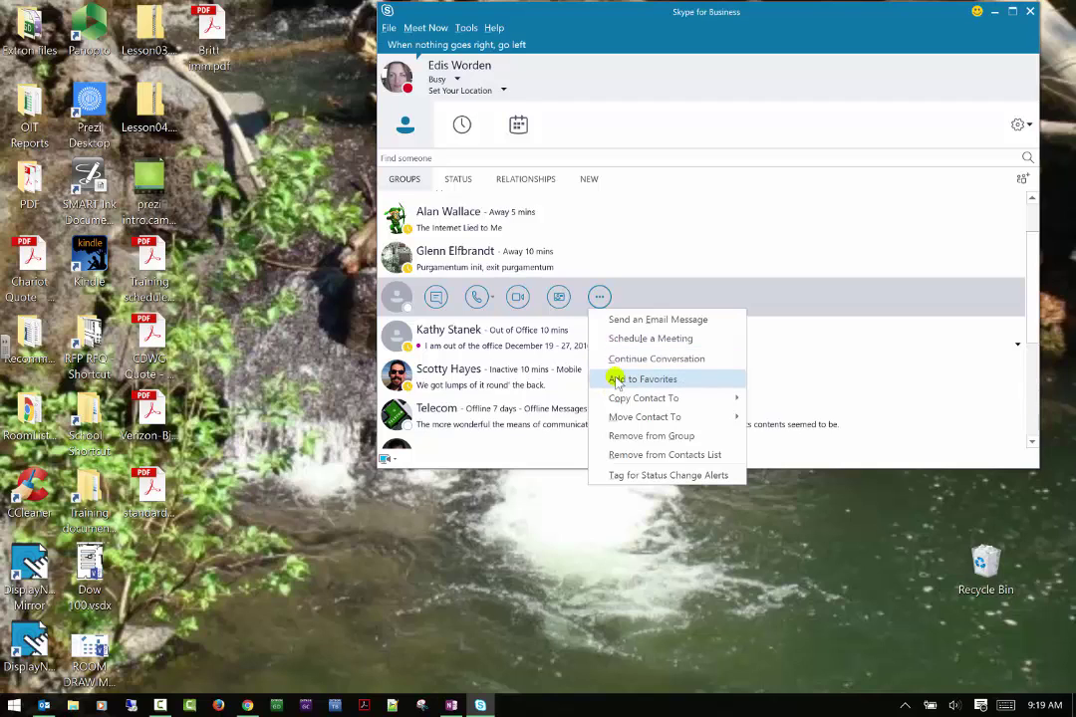
pyautogui.moveTo(635, 399)
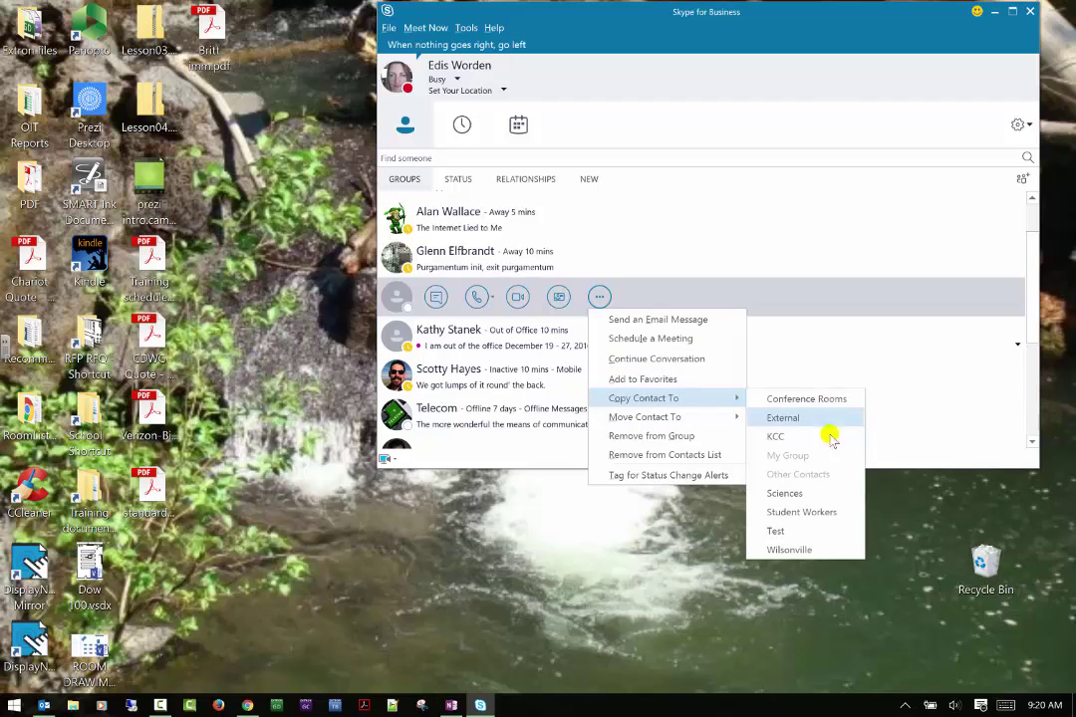
pyautogui.click(794, 531)
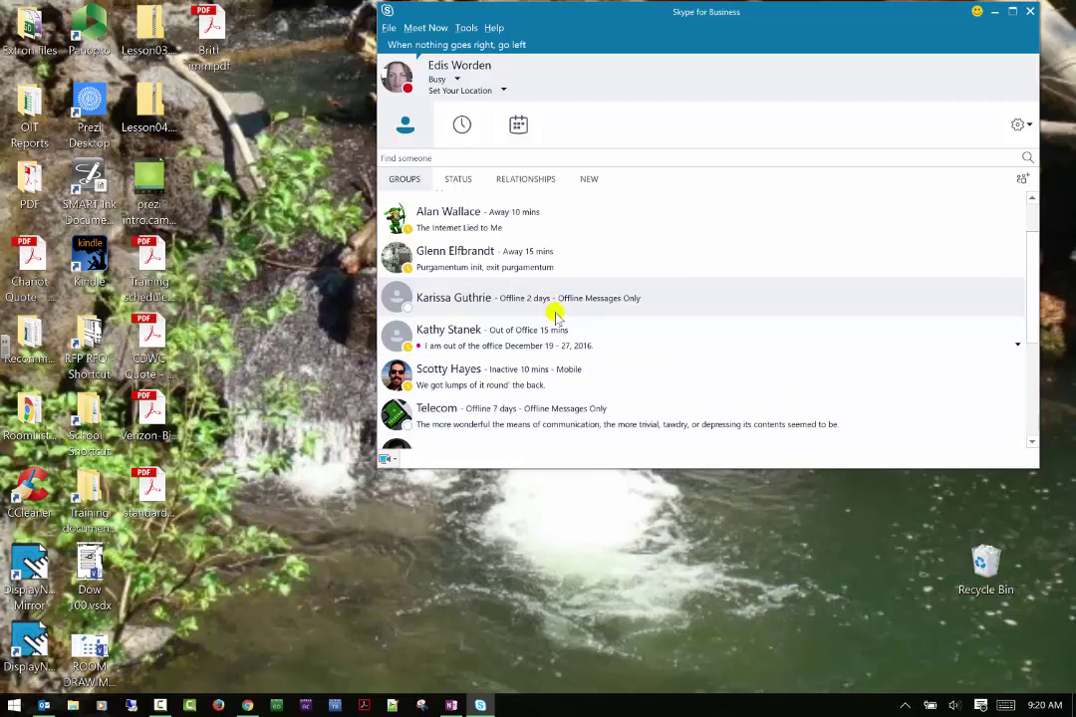
pyautogui.scroll(2, 429, 234)
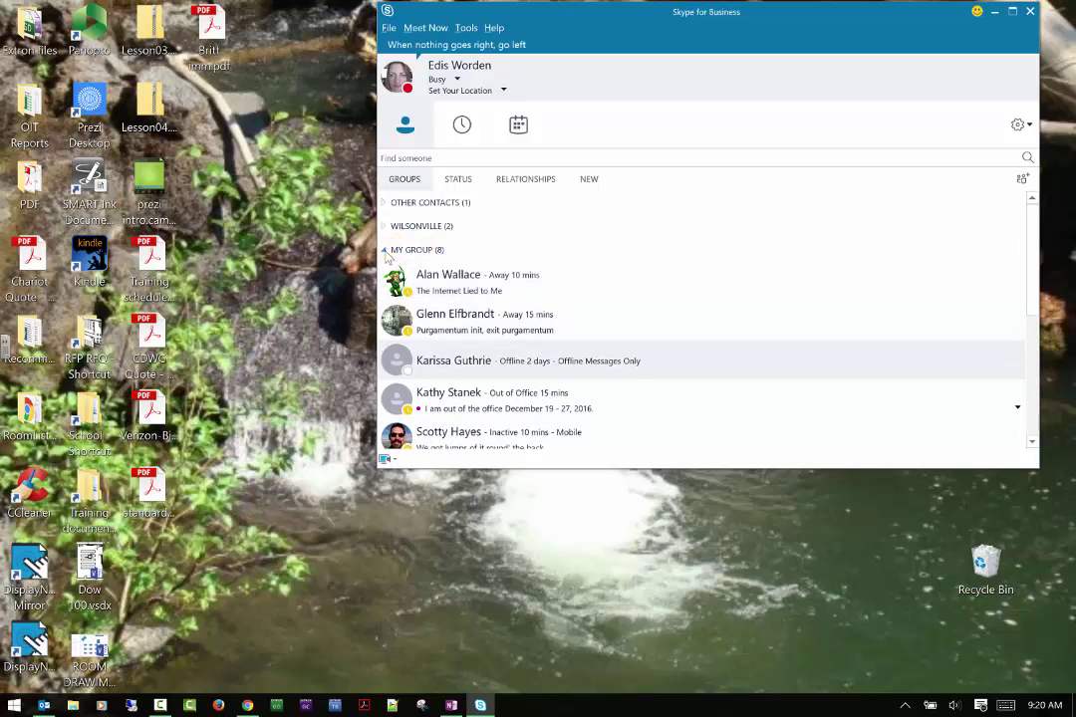
pyautogui.click(392, 250)
pyautogui.click(385, 343)
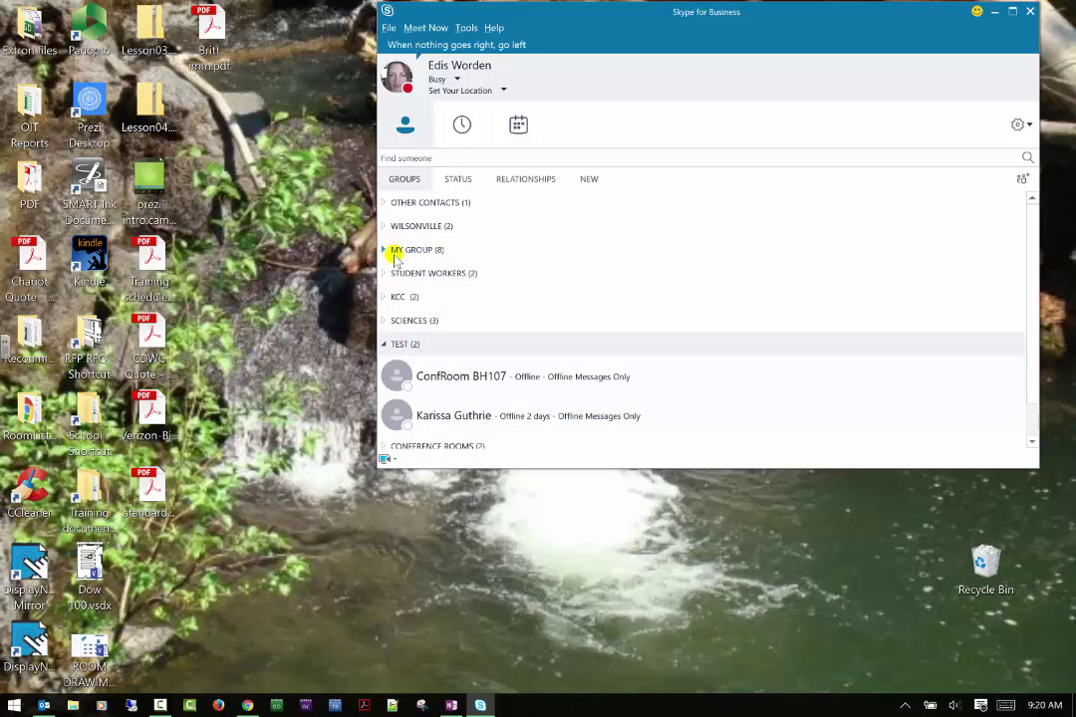
# Remove the copied contact from the Test group and collapse the group
pyautogui.moveTo(403, 418)
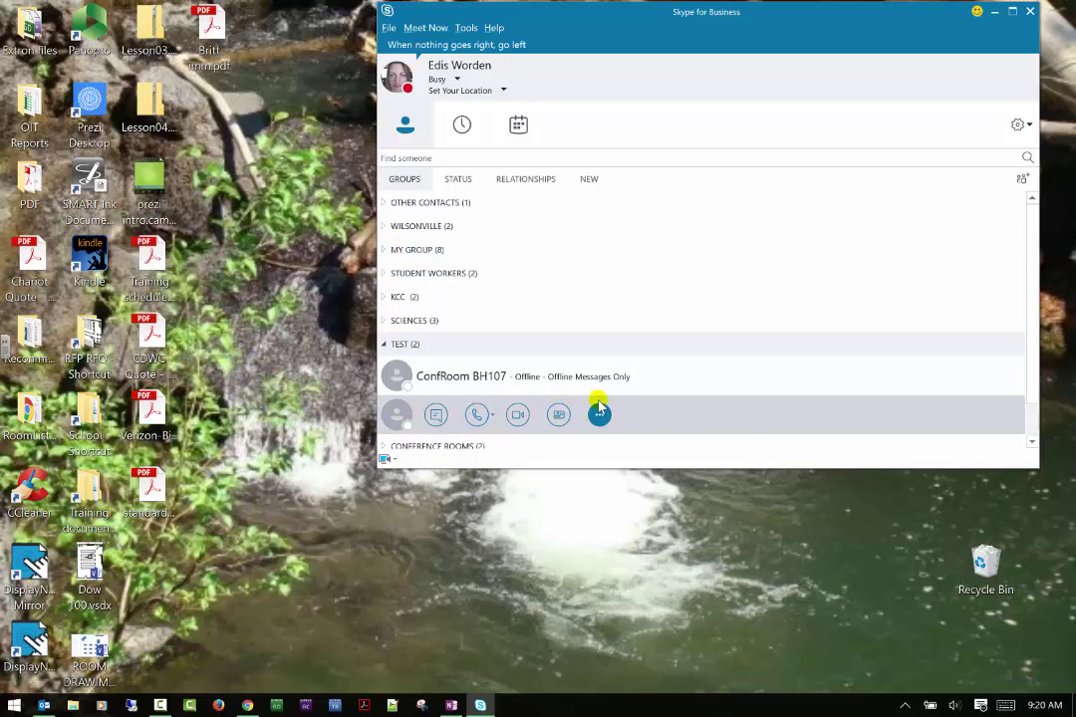
pyautogui.click(598, 414)
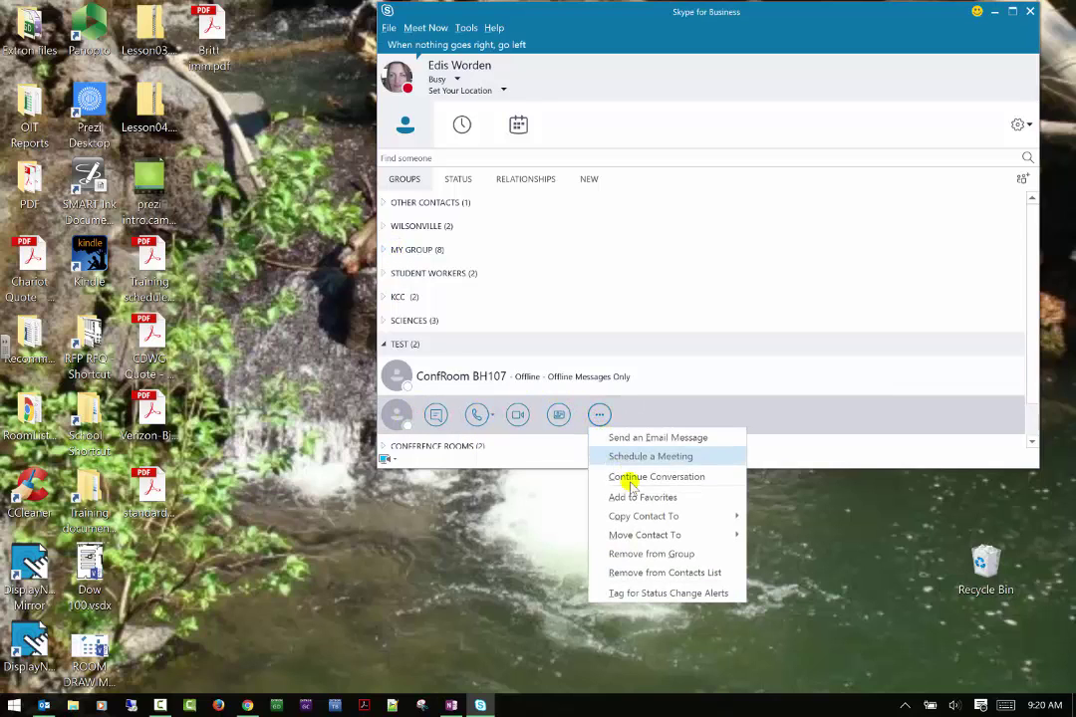
pyautogui.moveTo(648, 531)
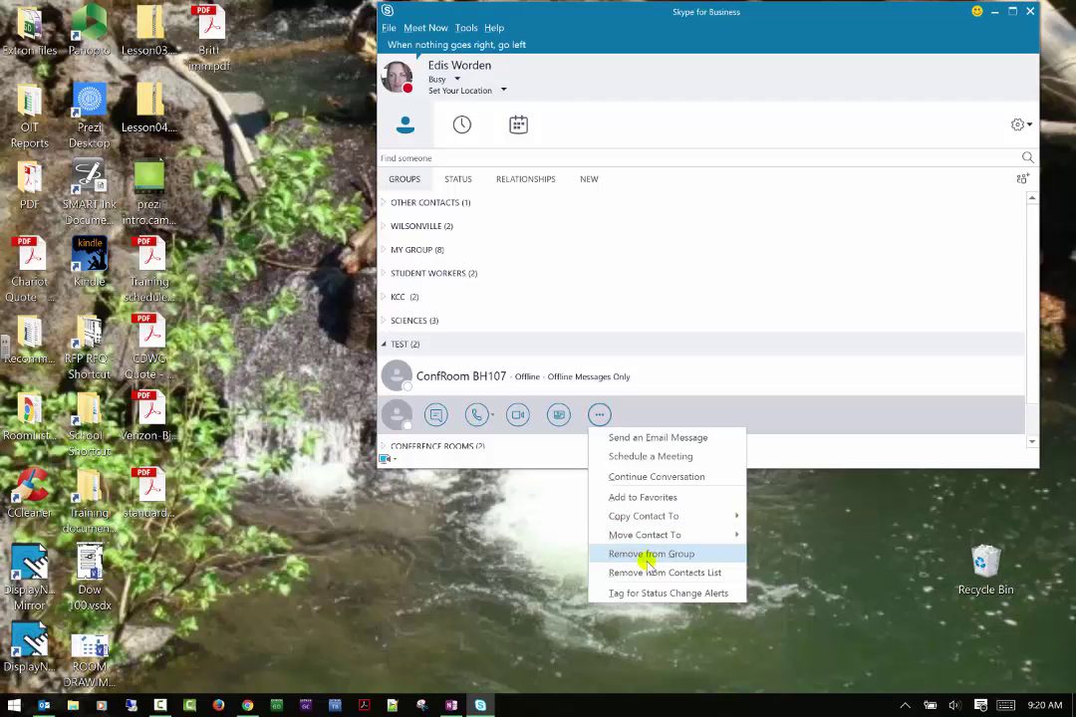
pyautogui.click(647, 556)
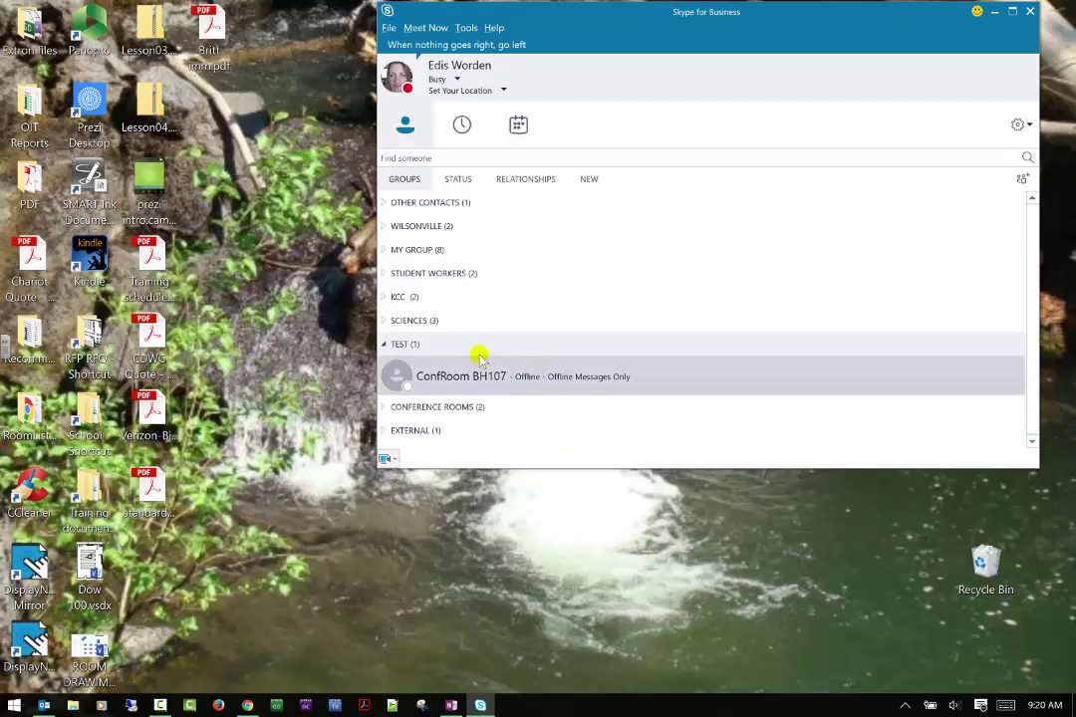
pyautogui.click(383, 345)
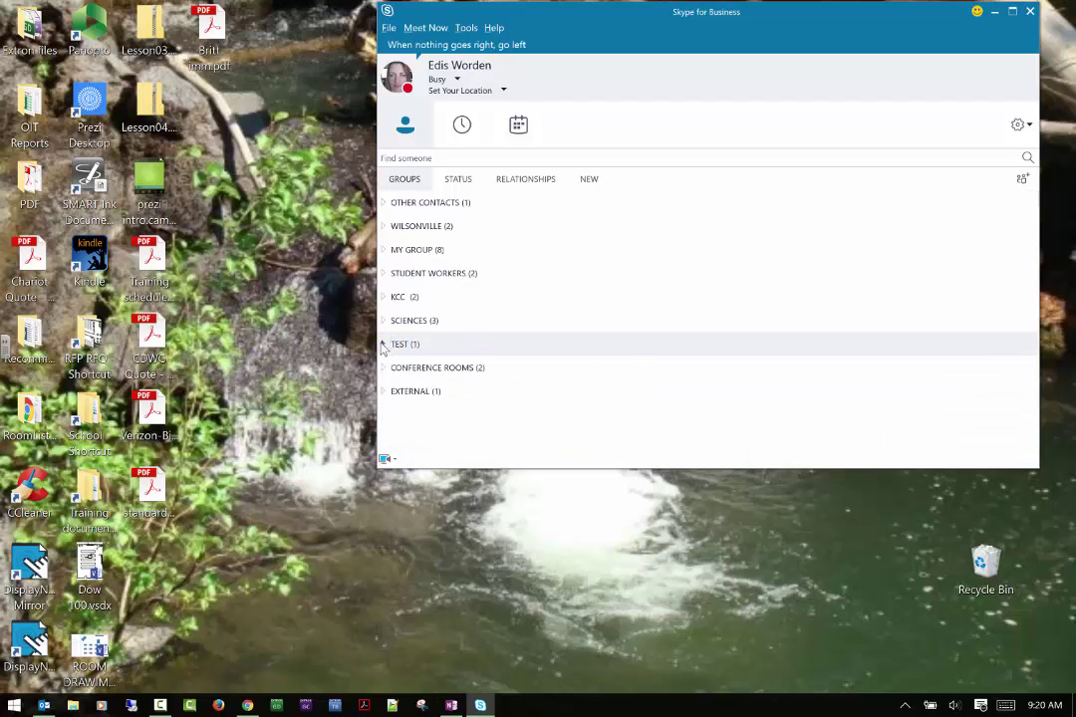
# Examine the additional contact options for the third contact in My Group, dismiss them, and collapse the group
pyautogui.click(383, 250)
pyautogui.scroll(-5, 493, 433)
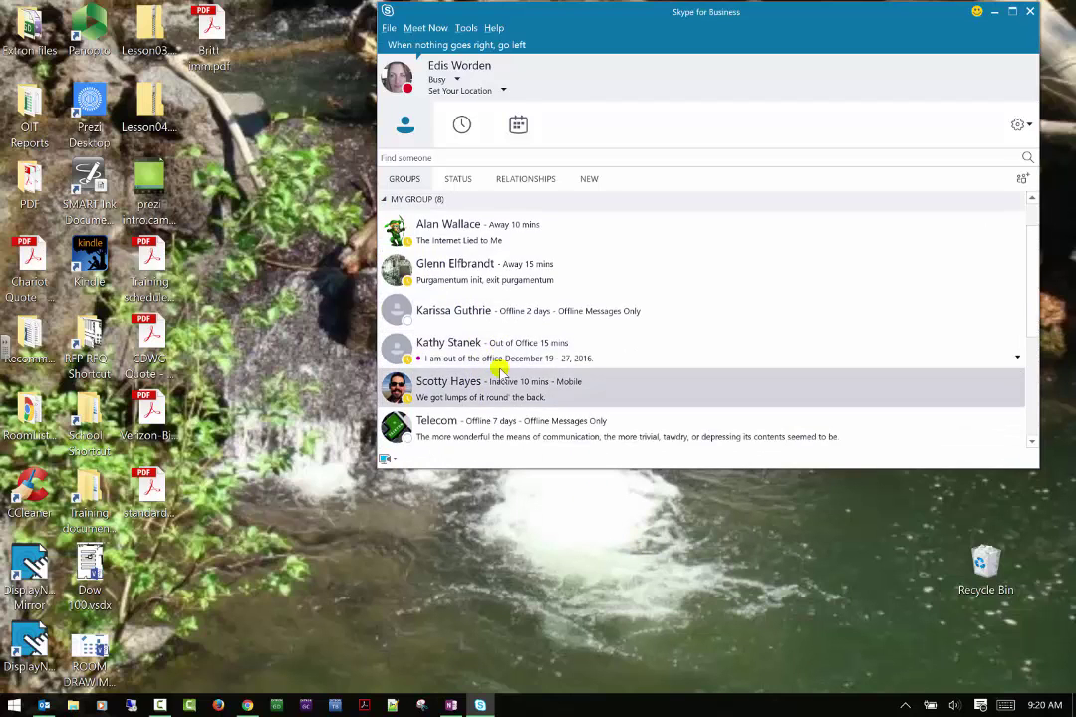
pyautogui.scroll(4, 498, 378)
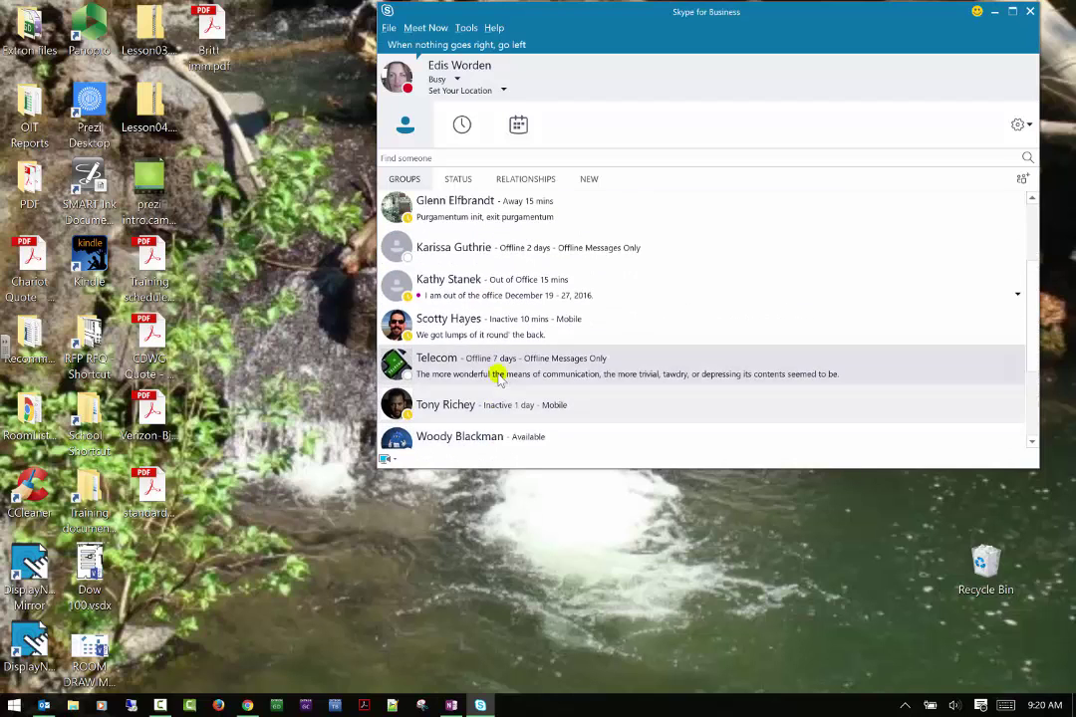
pyautogui.click(466, 315)
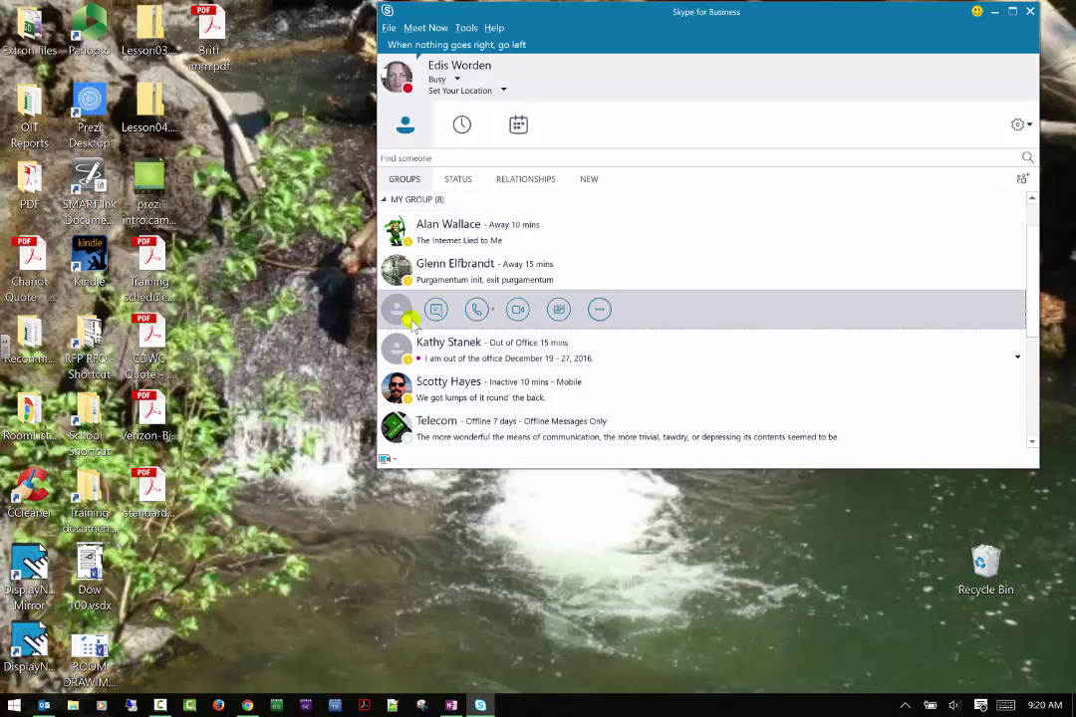
pyautogui.moveTo(396, 315)
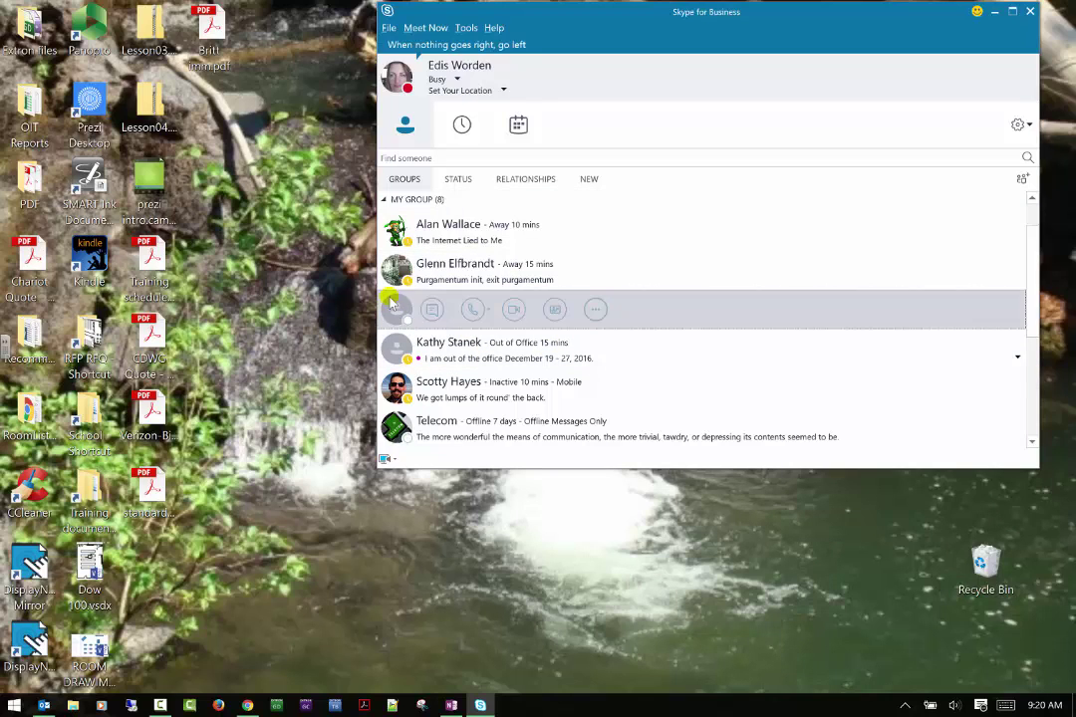
pyautogui.click(601, 310)
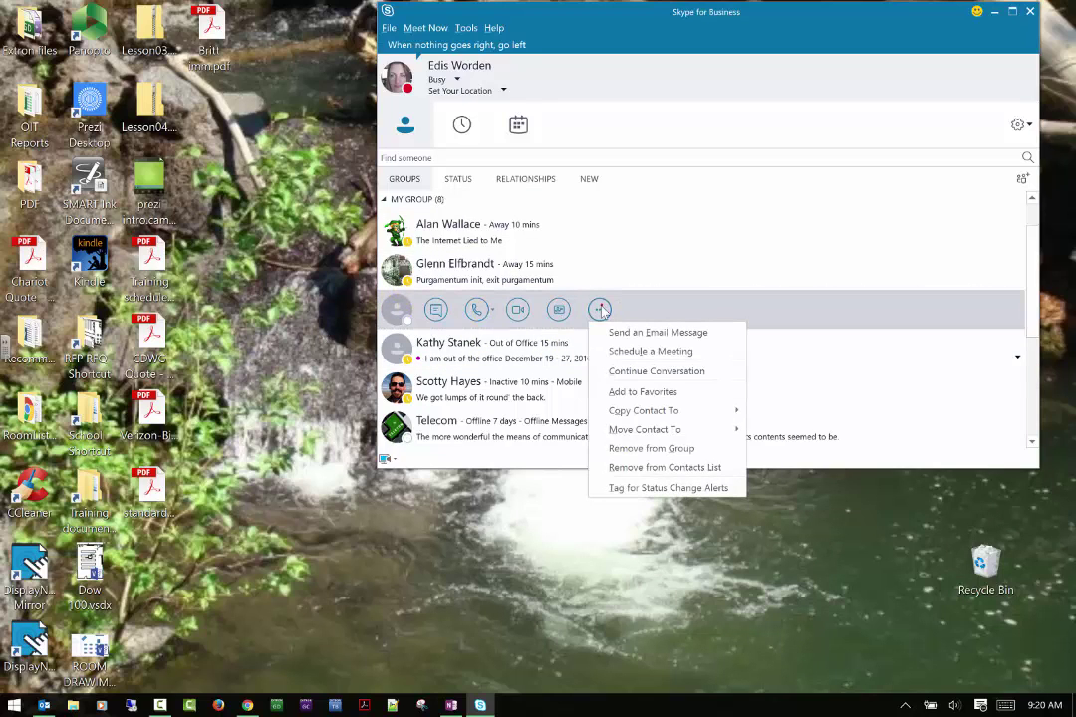
pyautogui.click(673, 467)
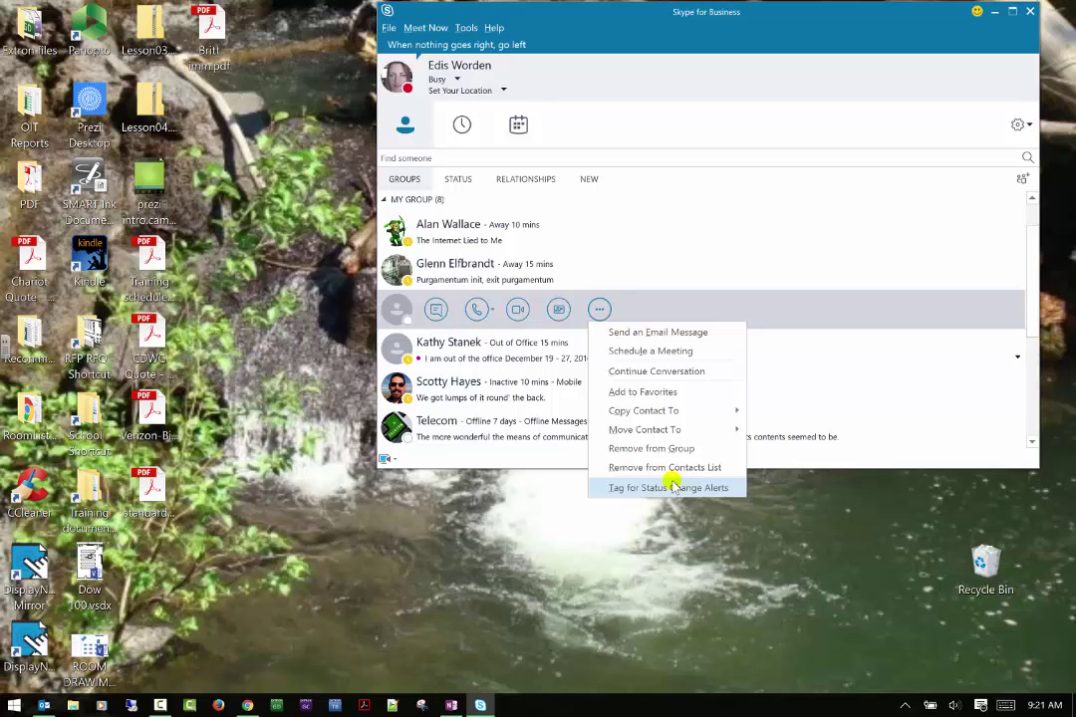
pyautogui.click(774, 571)
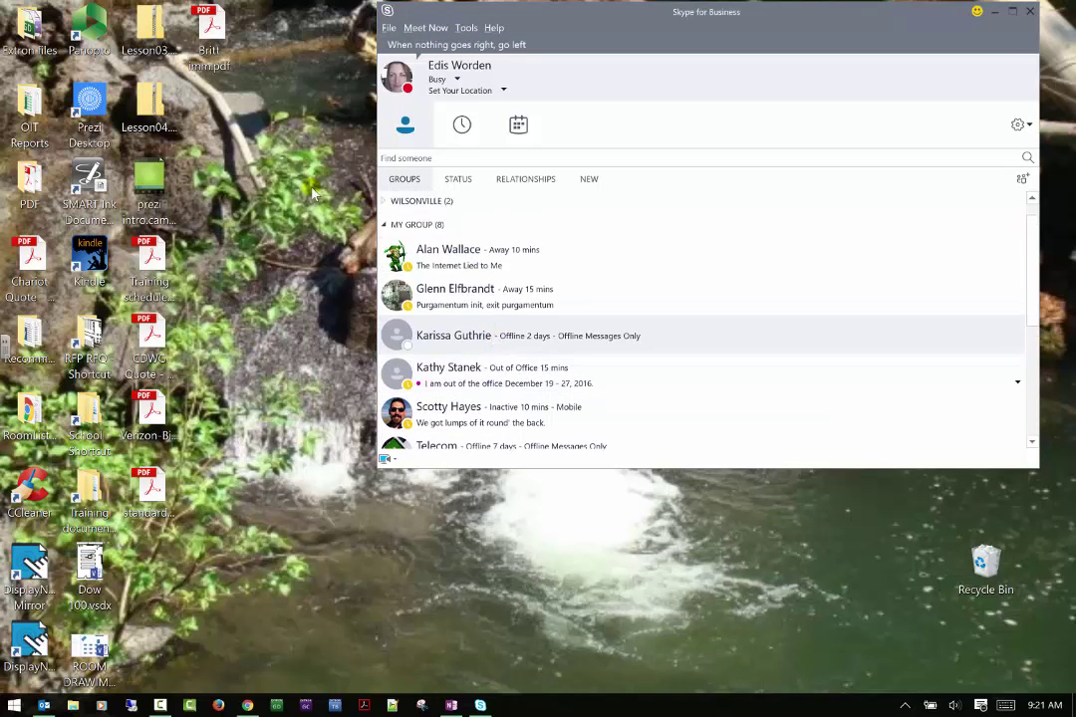
pyautogui.click(384, 225)
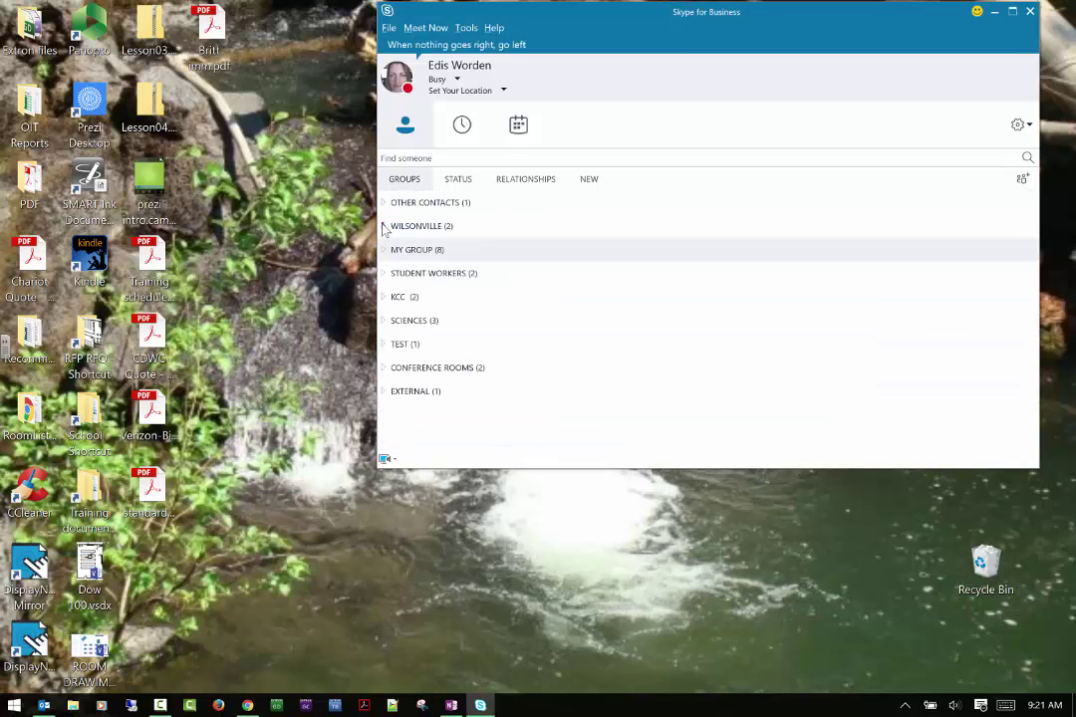
# Start an email message addressed to all members of My Group and close it without sending
pyautogui.click(408, 249)
pyautogui.rightClick(400, 251)
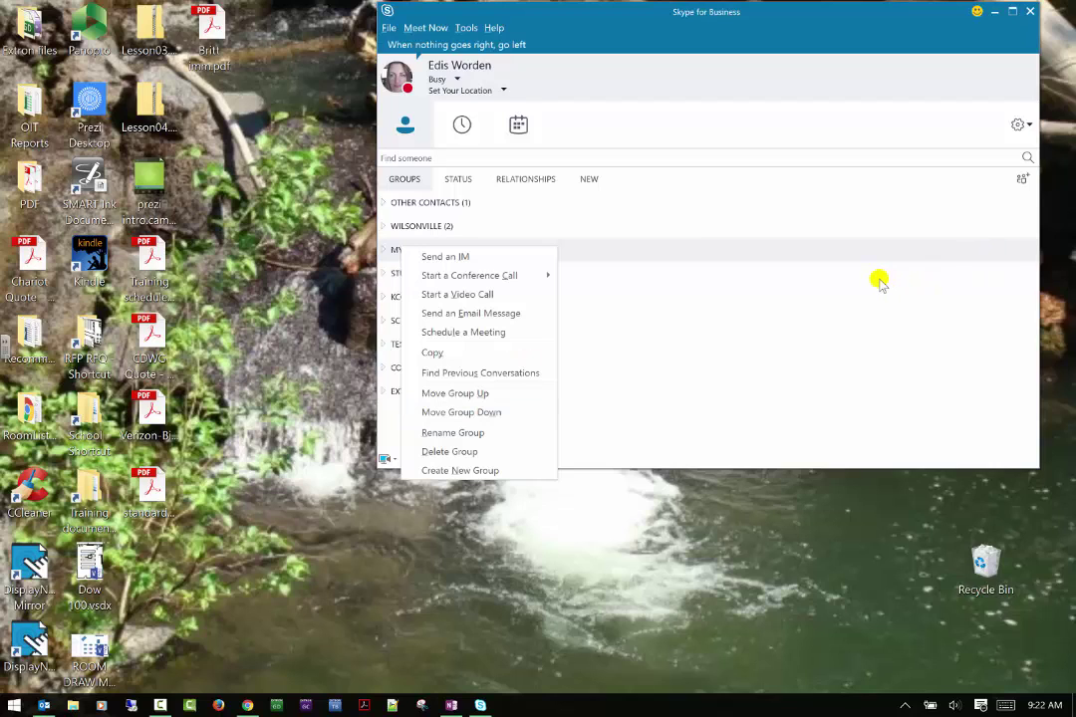
pyautogui.click(440, 312)
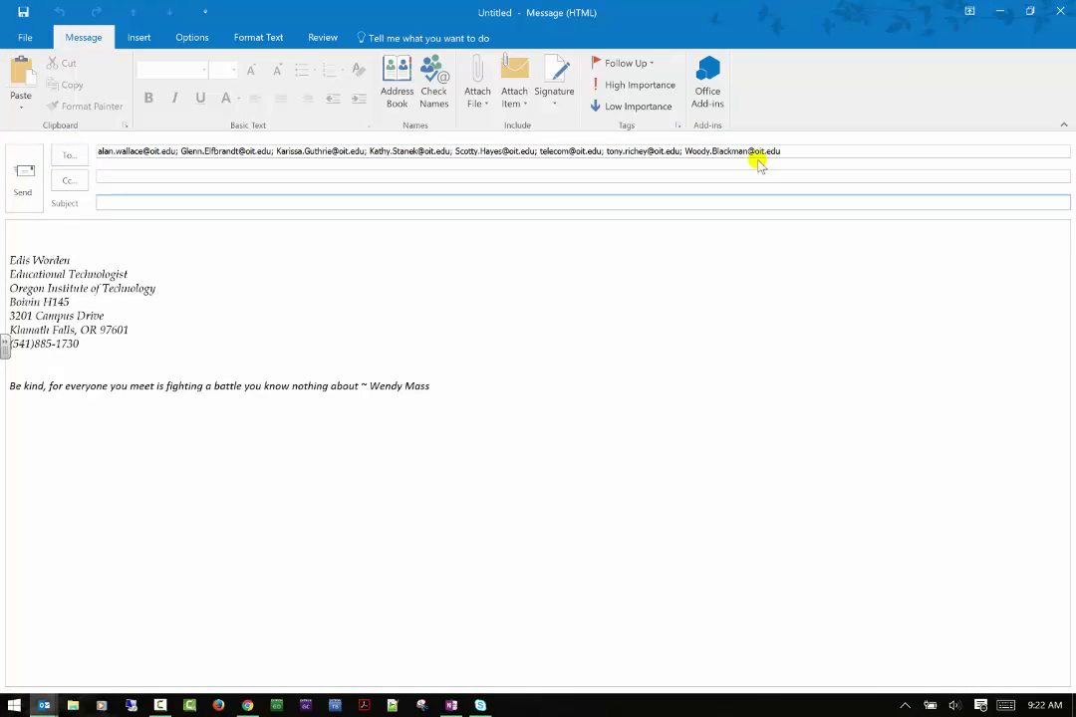
pyautogui.click(1060, 11)
pyautogui.click(550, 399)
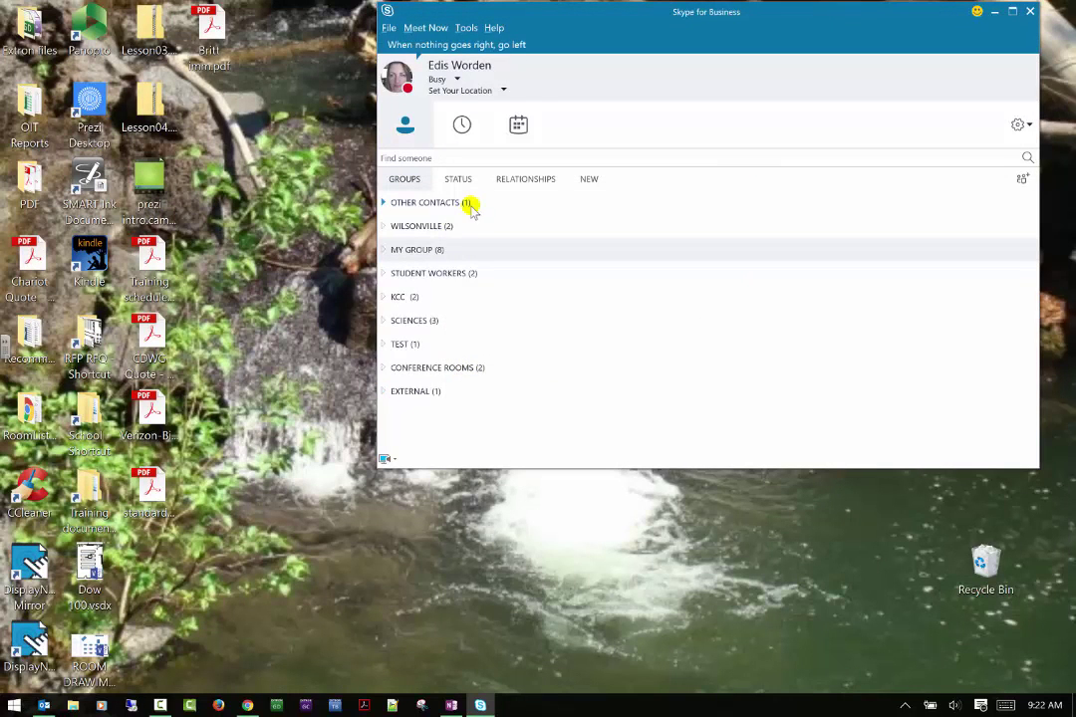
# Review the conference call and video call options for My Group
pyautogui.rightClick(434, 251)
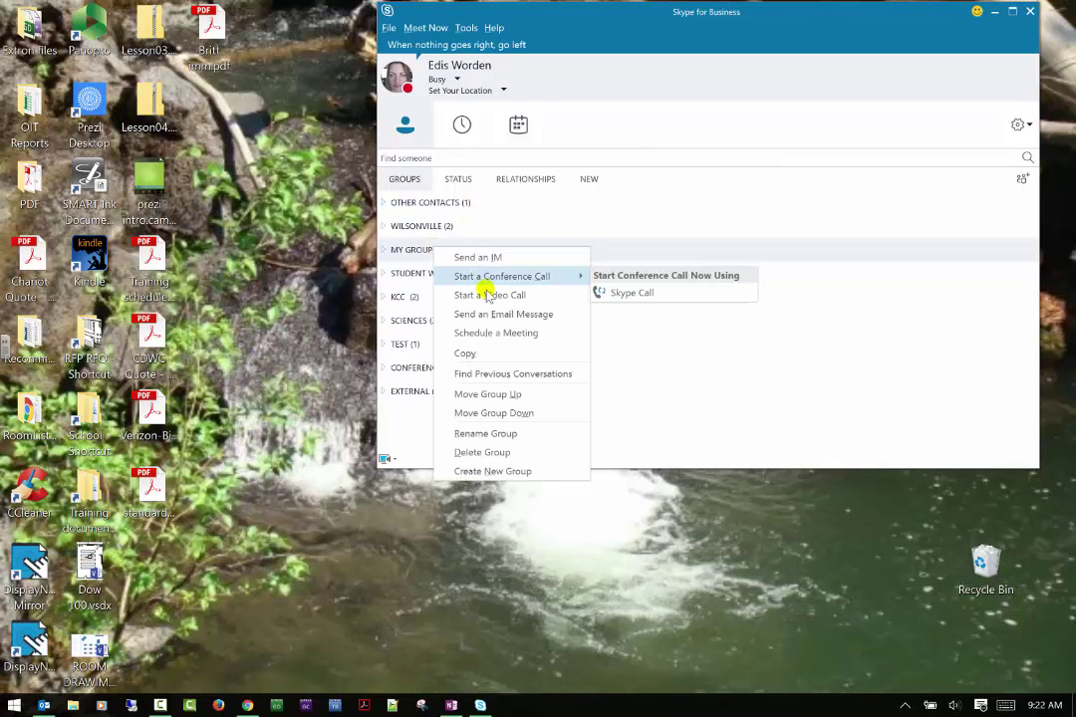
pyautogui.click(465, 524)
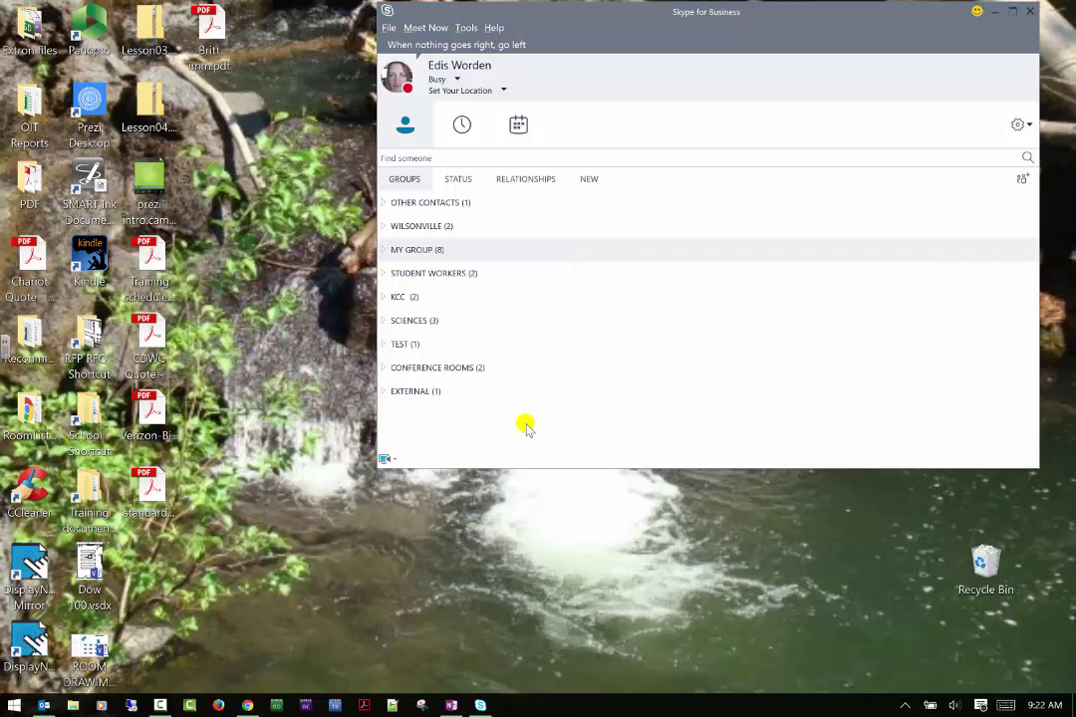